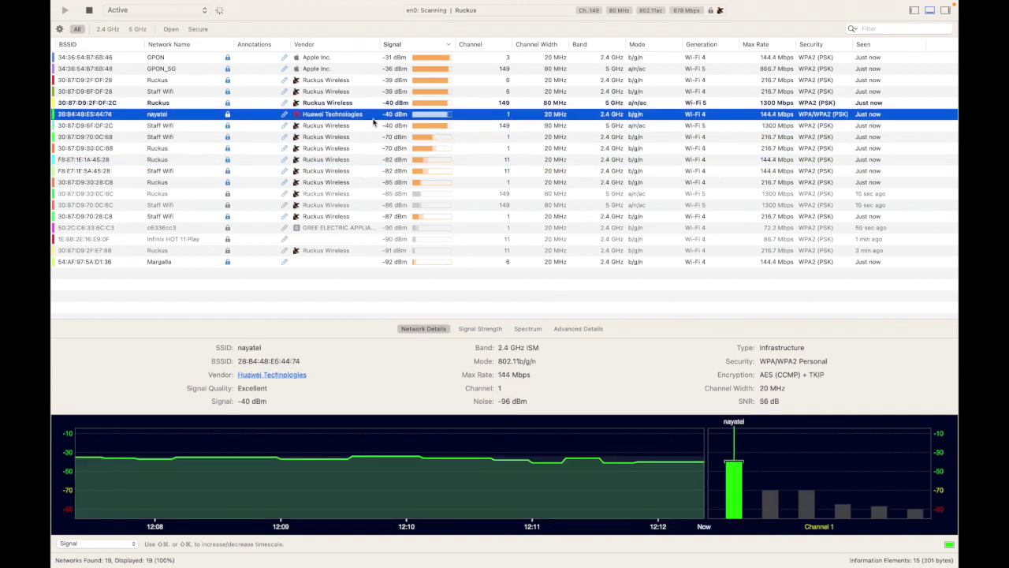
Inspect the GPON_5G, GPON, nayatel, Ruckus and Staff Wifi networks' details in turn.
click(382, 71)
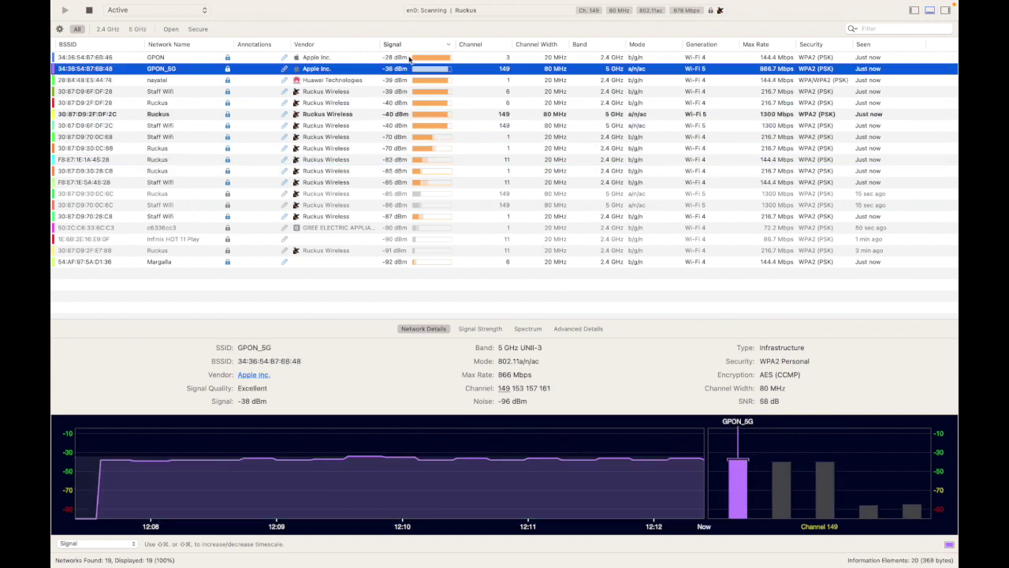
click(409, 58)
click(399, 82)
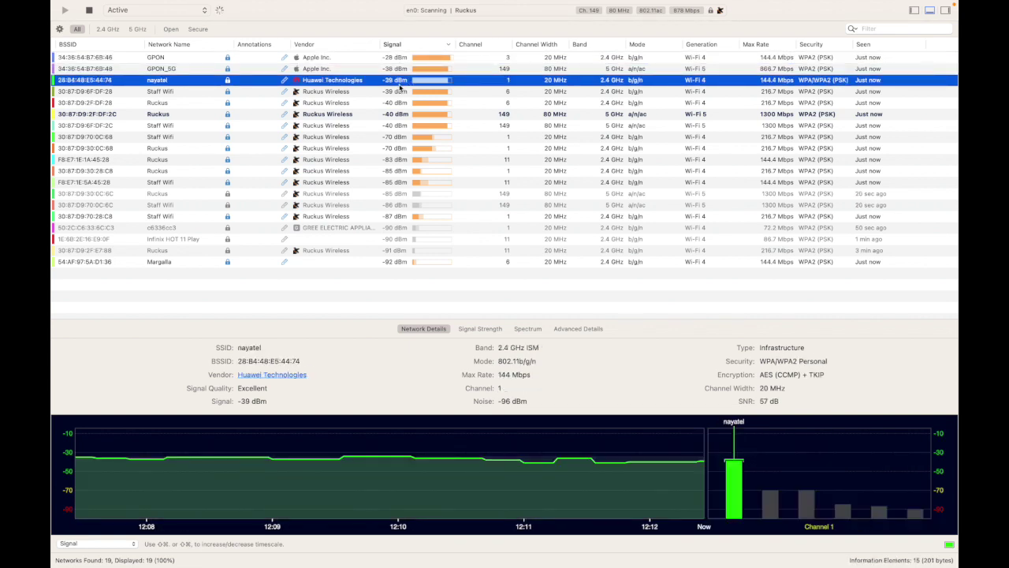
click(406, 102)
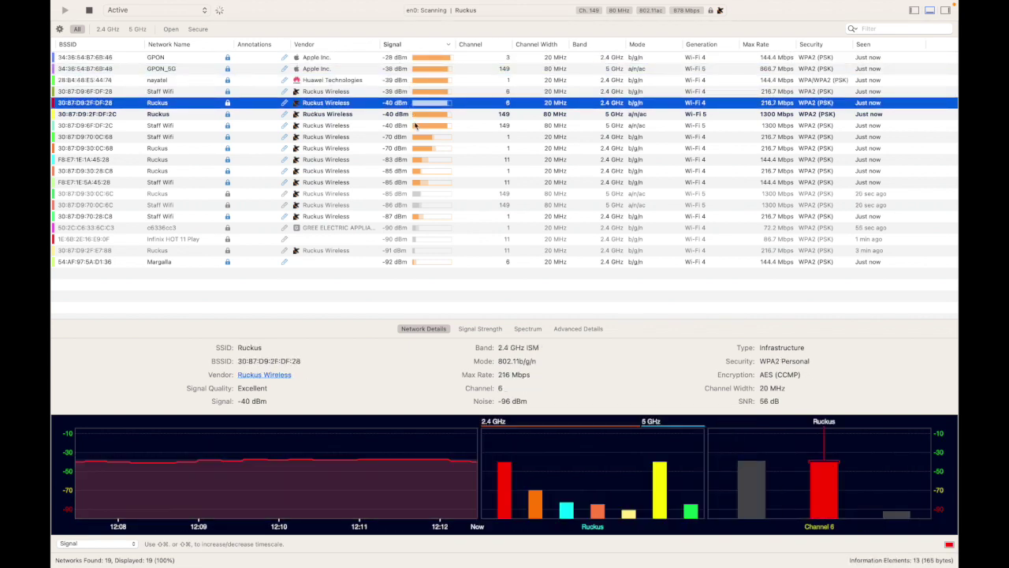
click(415, 126)
click(418, 148)
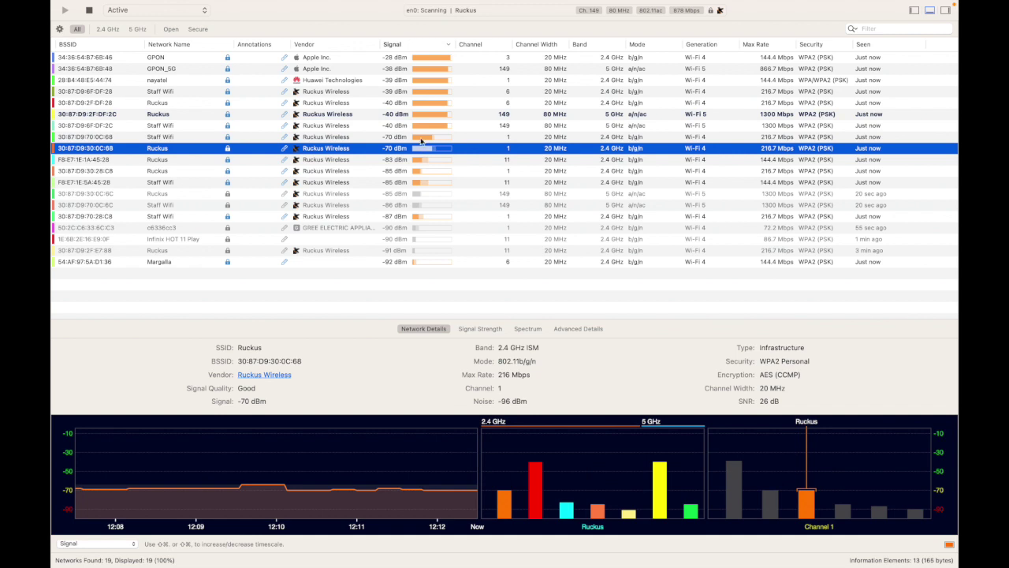
click(422, 137)
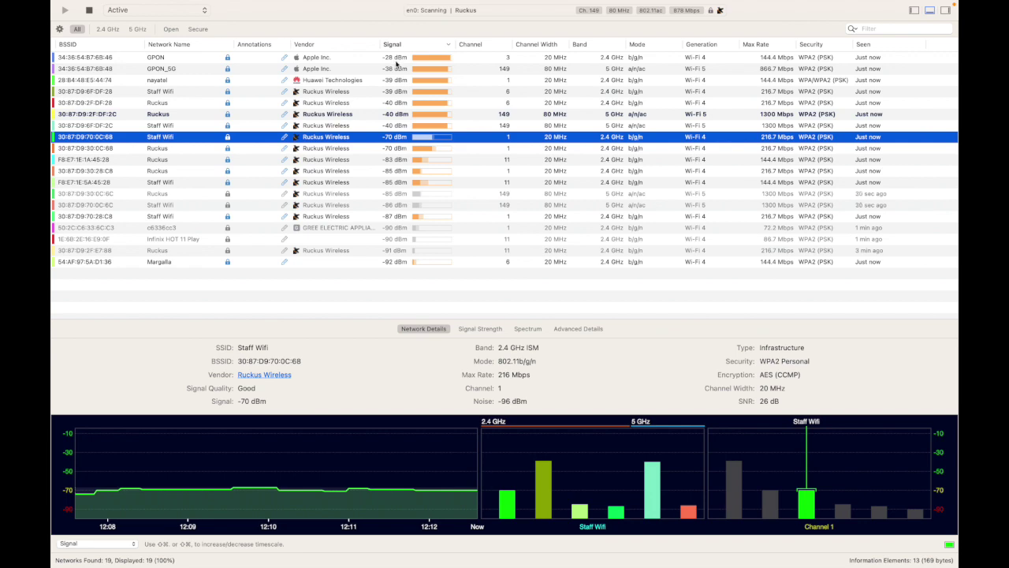
Check the weaker Ruckus and Staff Wifi networks further down, then return to GPON's details.
scroll(414, 154, down, 1)
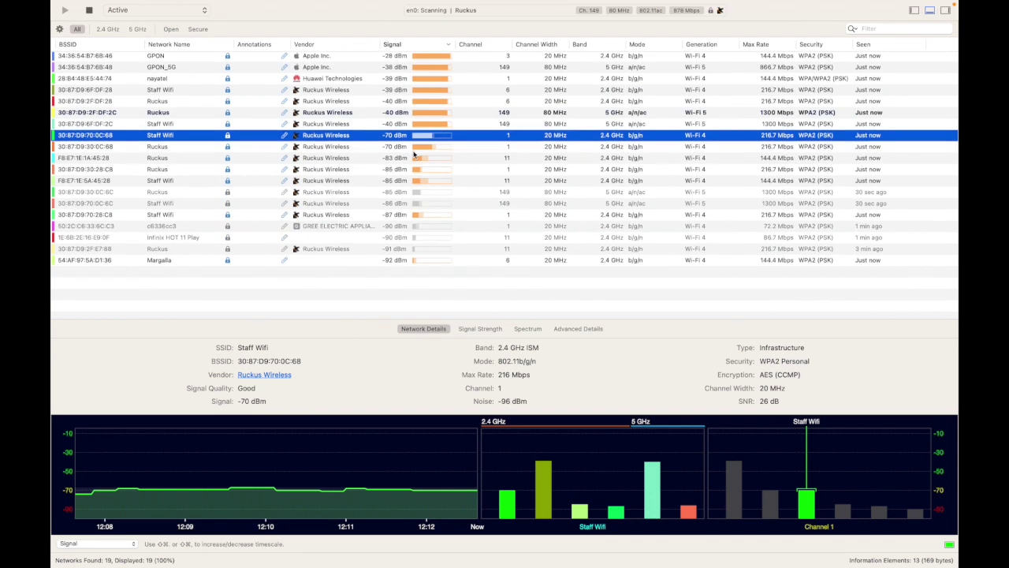
click(344, 172)
click(395, 160)
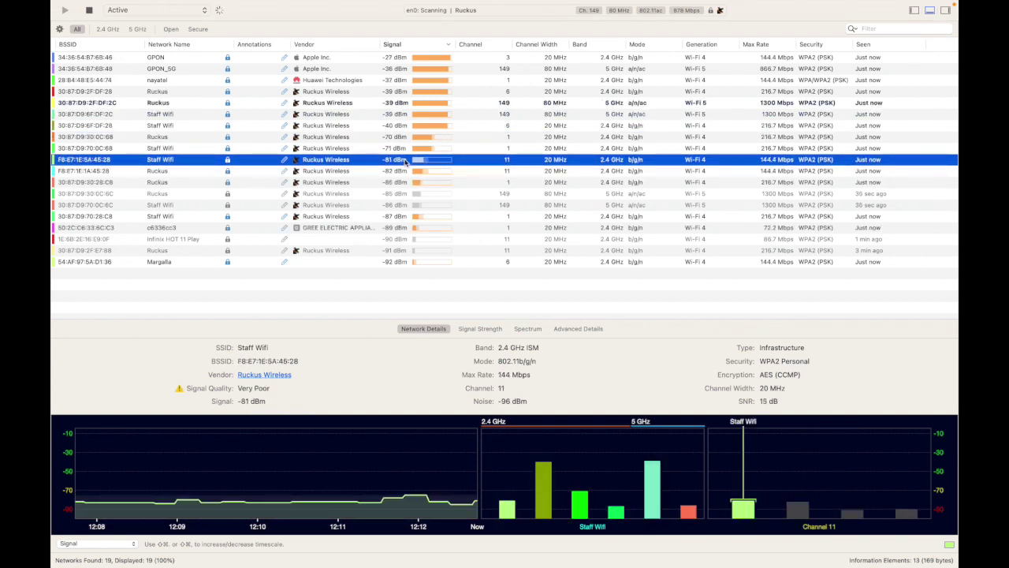
click(433, 93)
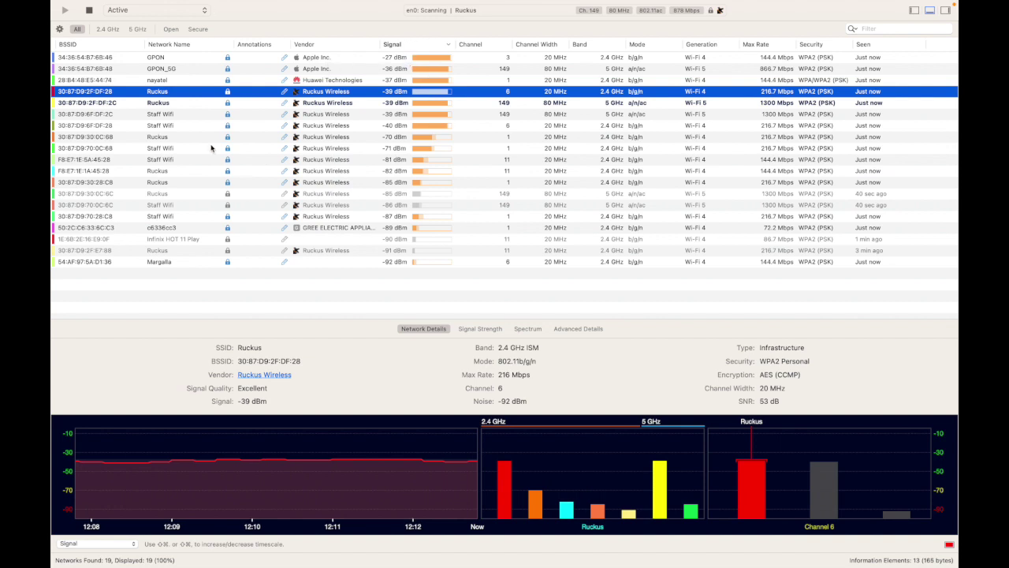
click(413, 59)
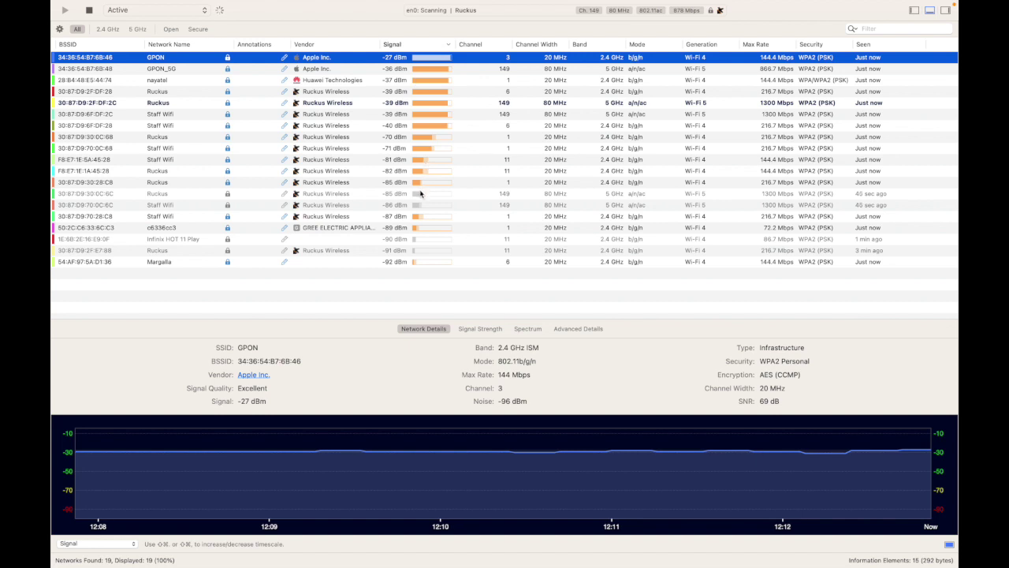
click(423, 69)
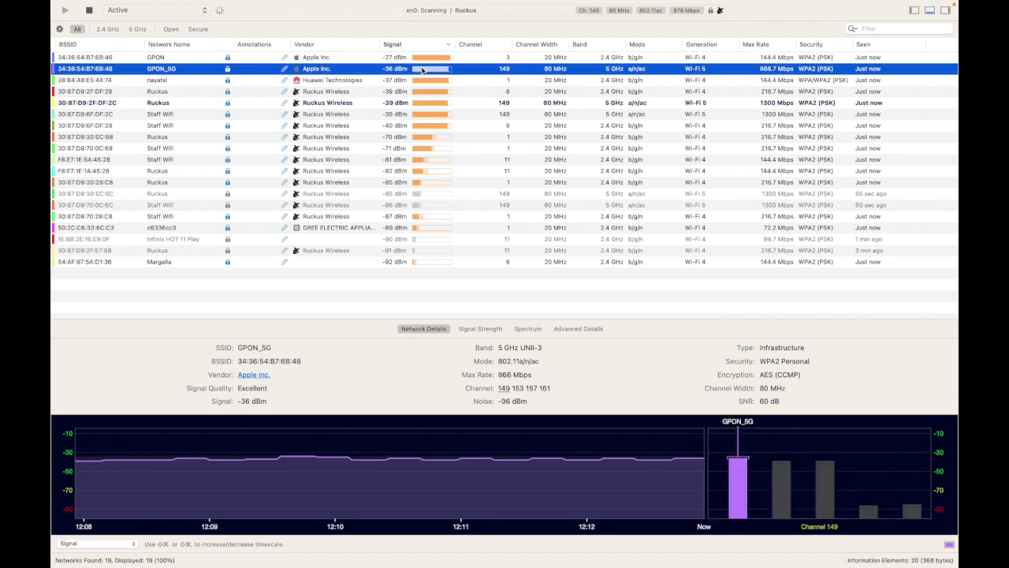
click(272, 57)
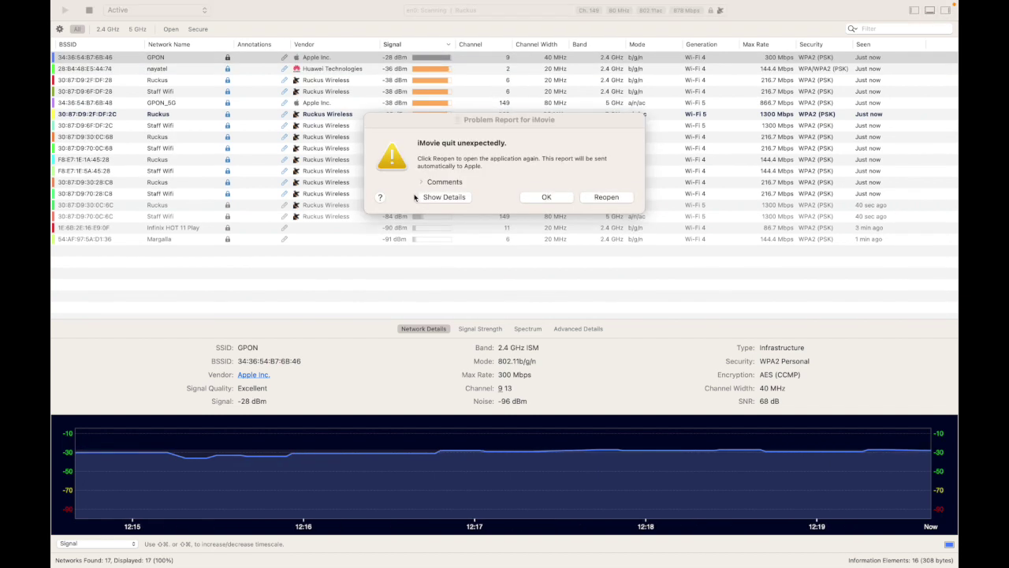
click(555, 200)
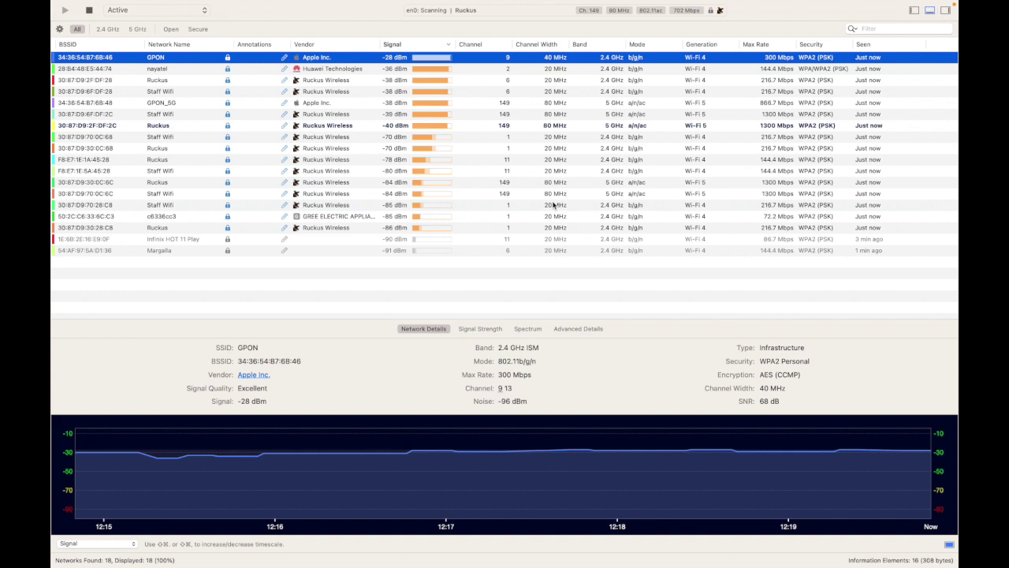
click(438, 79)
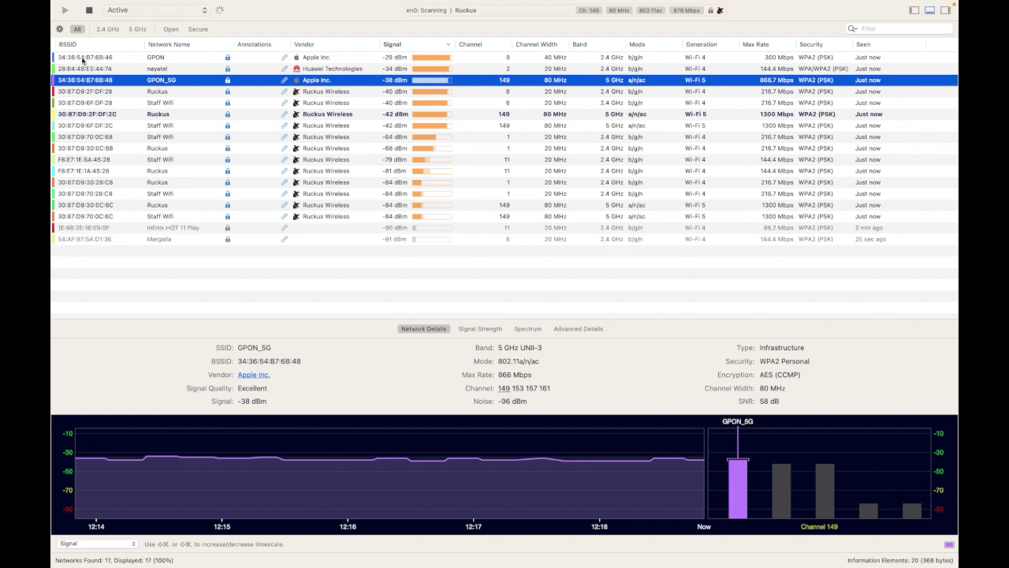
click(82, 59)
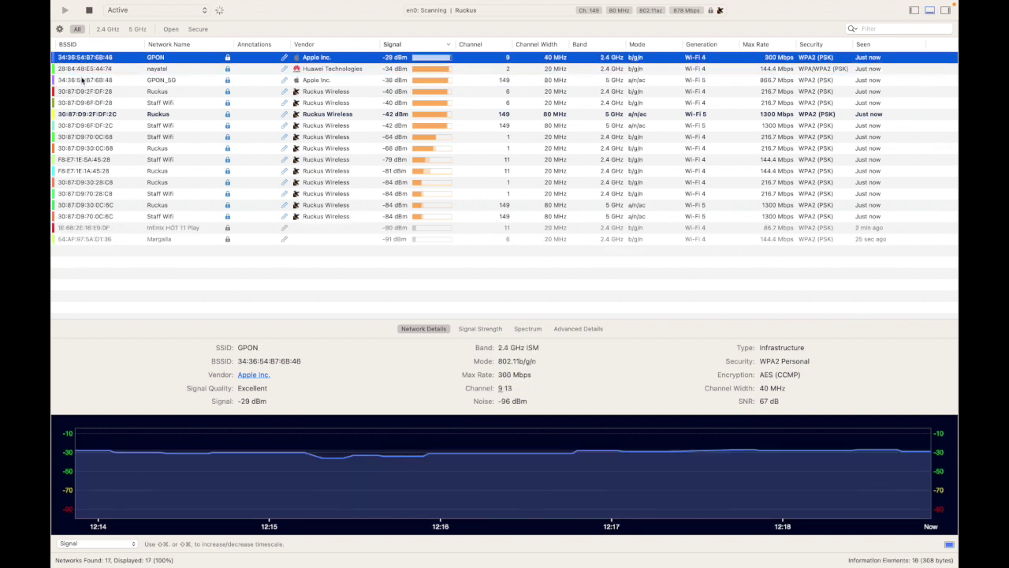
click(84, 69)
click(86, 80)
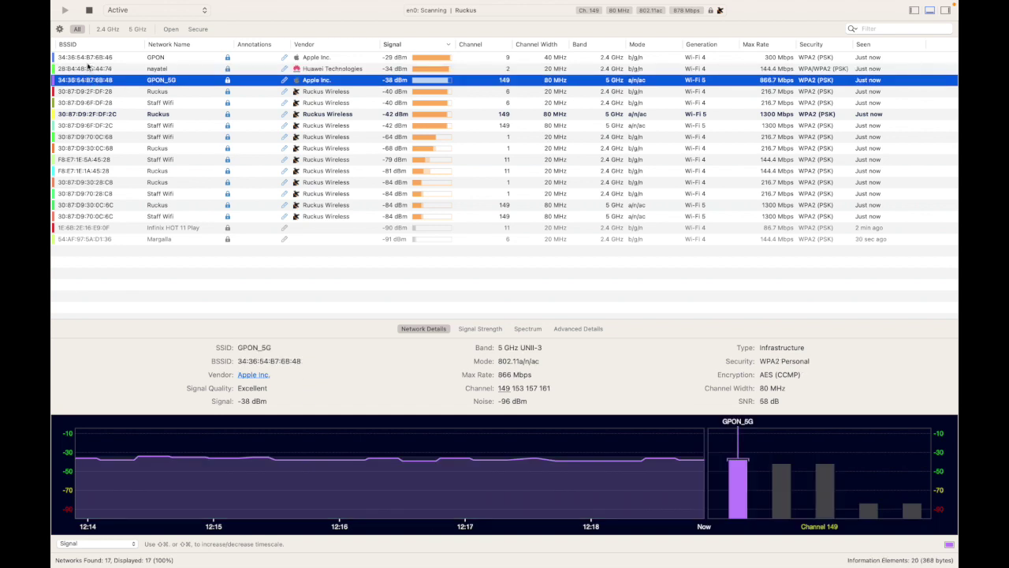
click(87, 59)
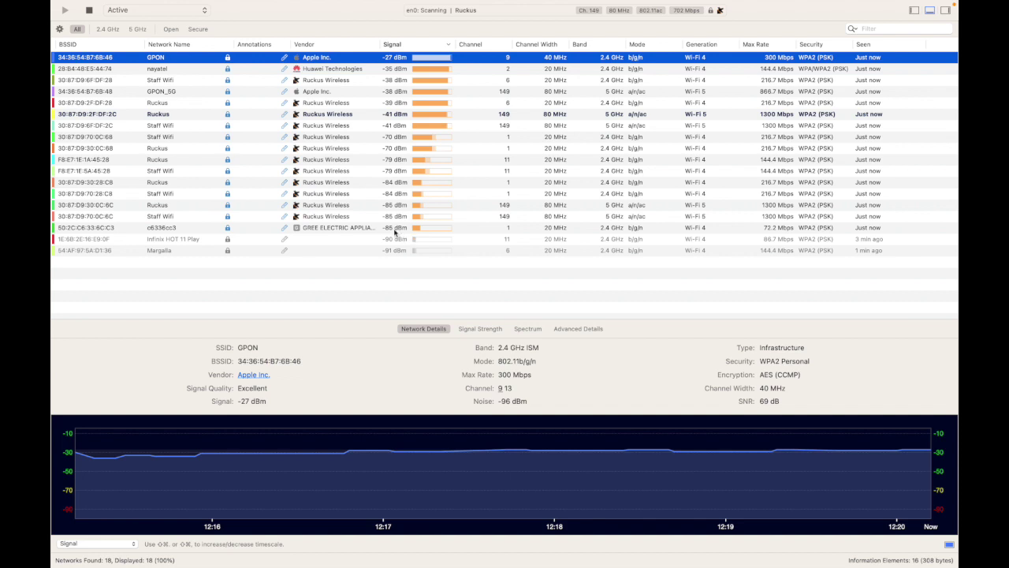
Select c6336cc3, then the Staff Wifi network on 5 GHz channel 149.
click(396, 229)
click(423, 218)
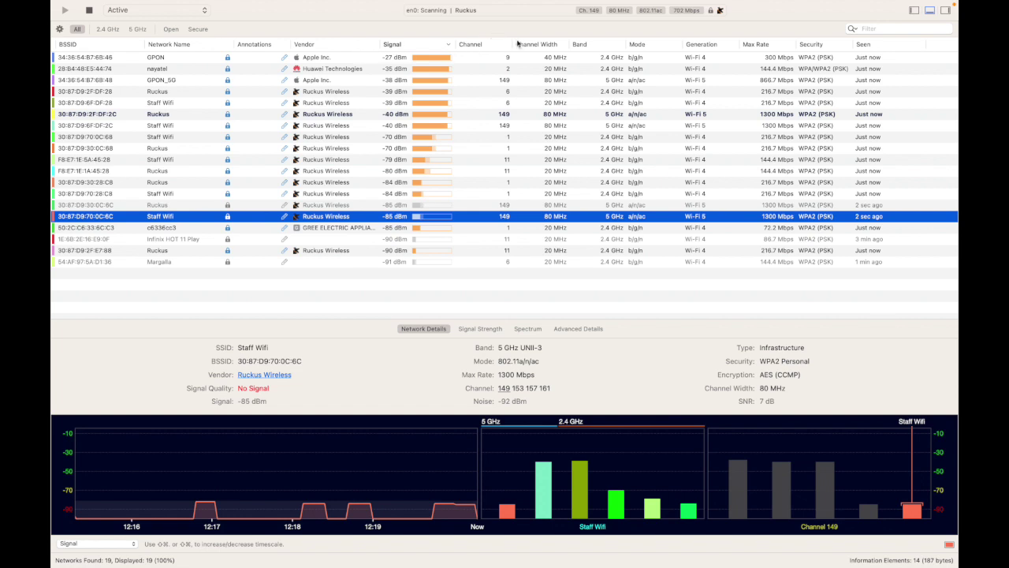
Sort by Generation descending so Wi-Fi 5 leads, then select GPON_5G on channel 149.
click(590, 45)
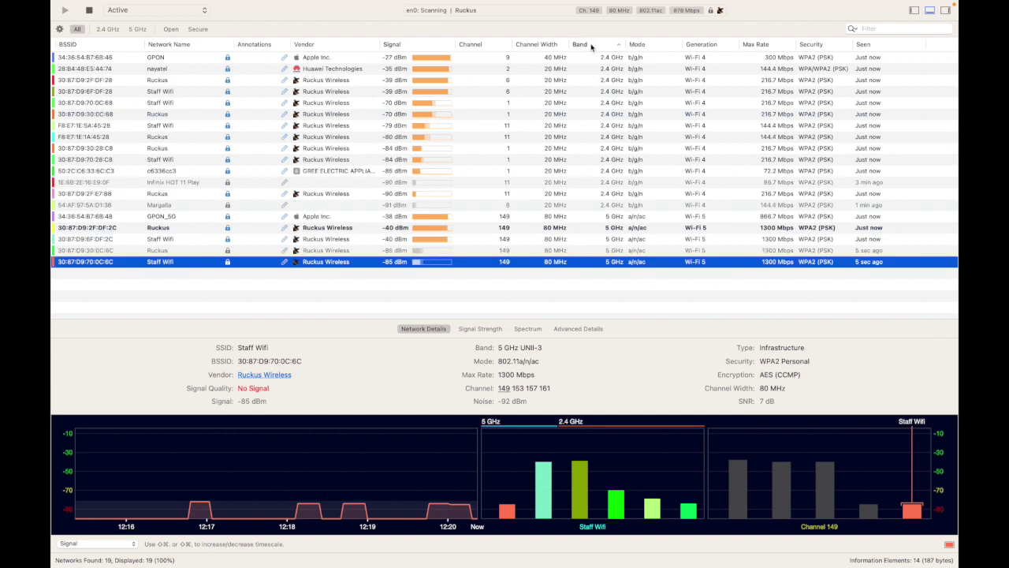
click(592, 46)
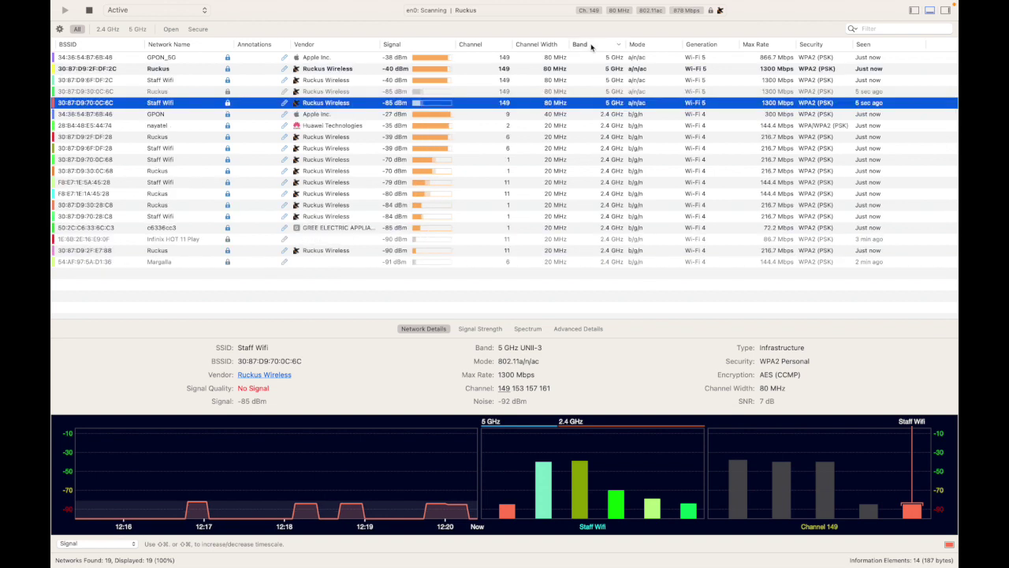
click(645, 46)
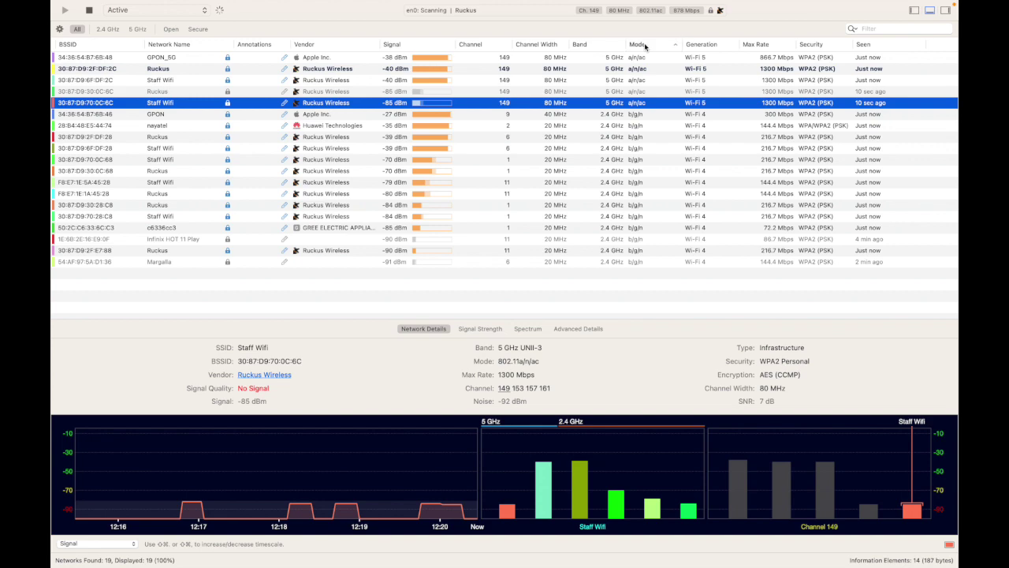
click(704, 46)
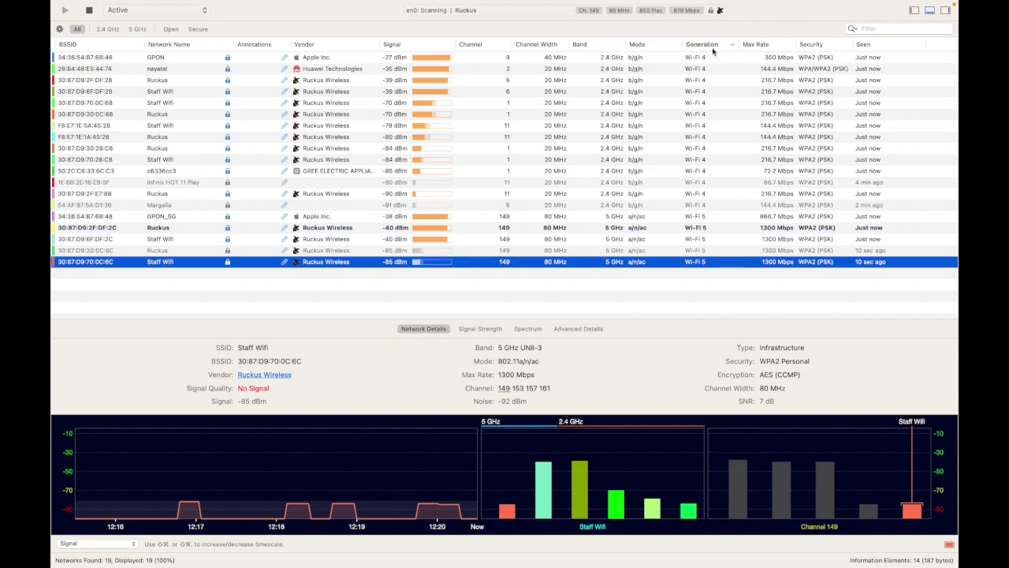
click(713, 49)
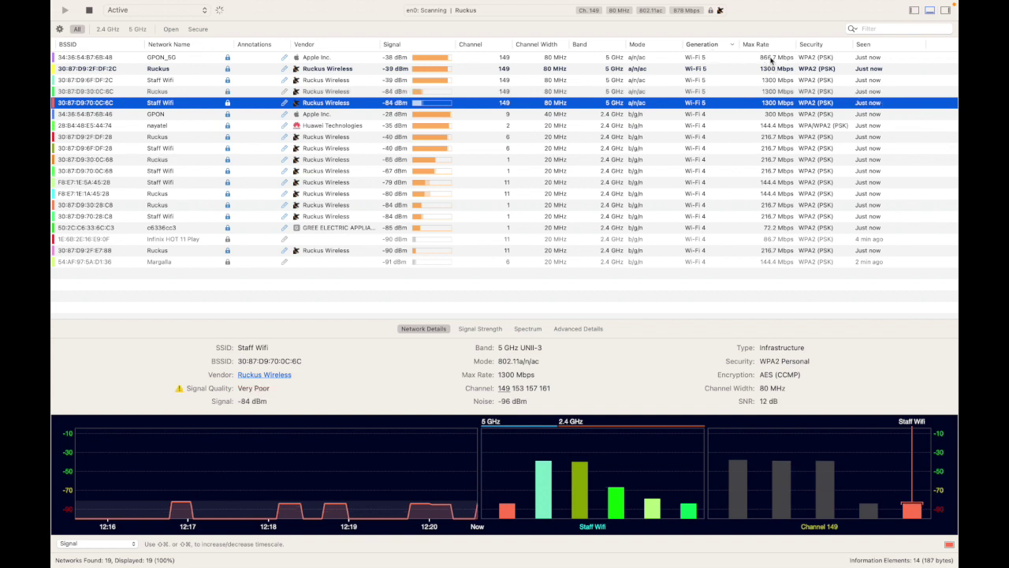
click(773, 60)
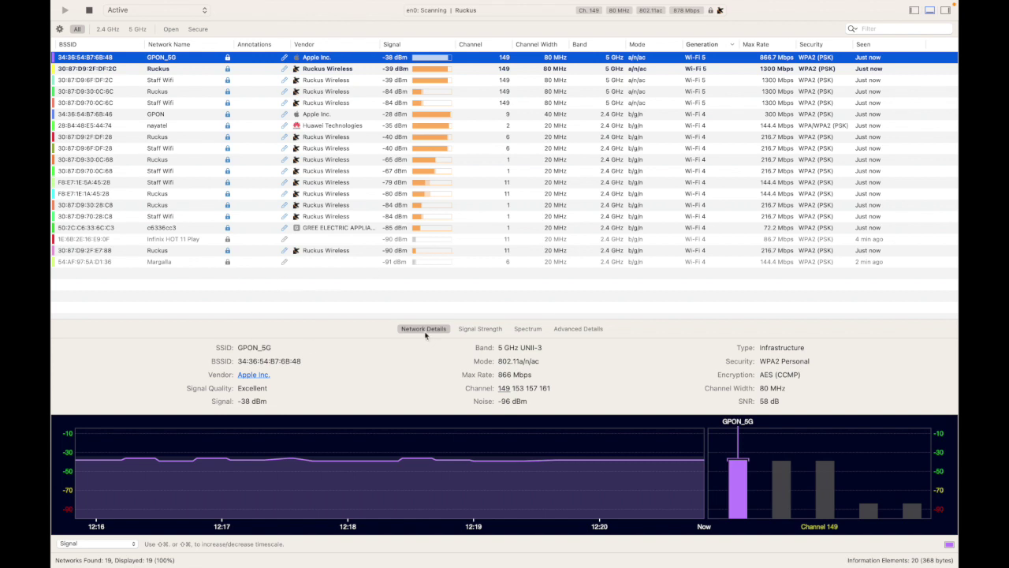
Switch the lower pane between signal history, channel spectrum and advanced details views.
click(468, 331)
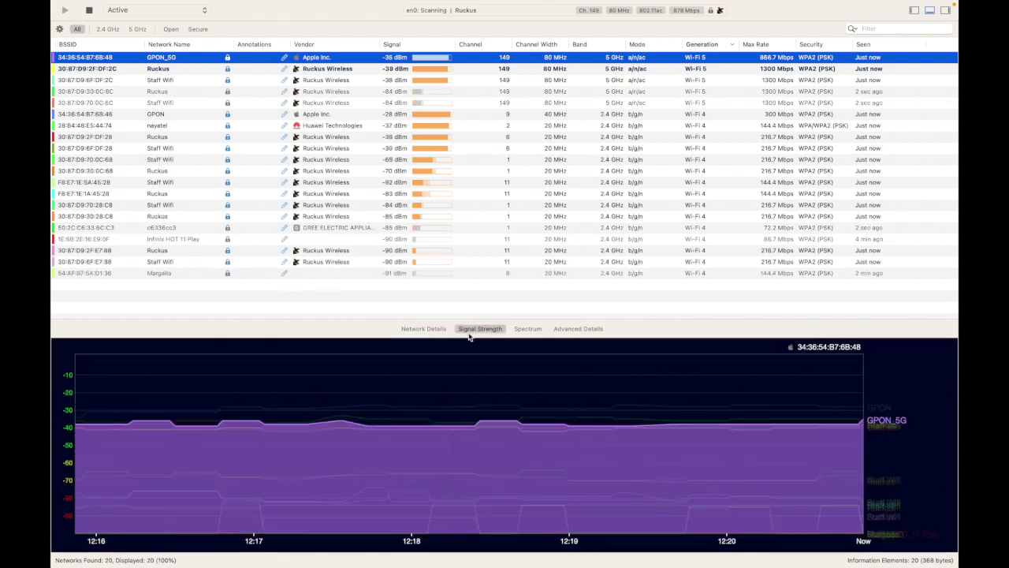
click(522, 330)
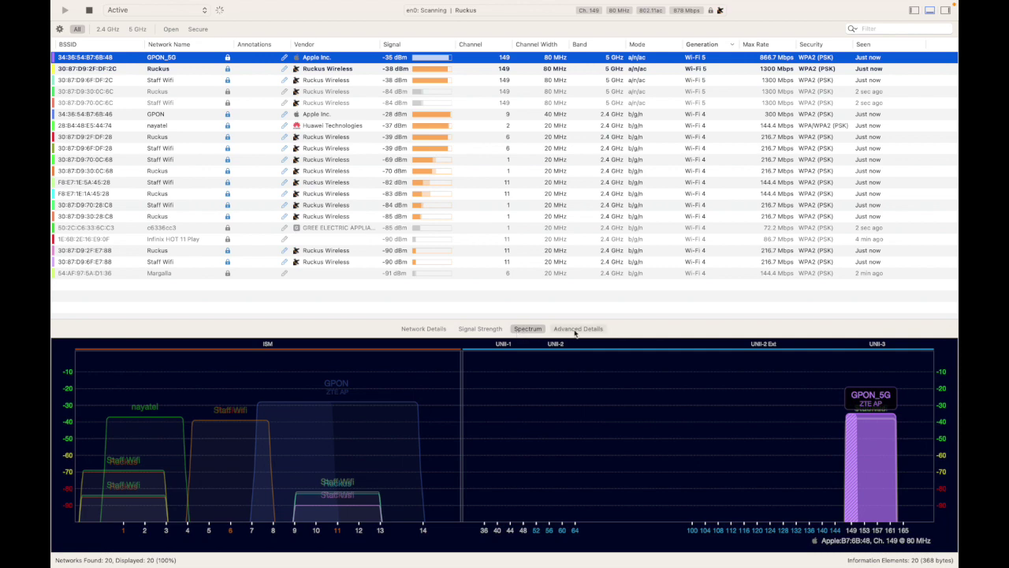
click(575, 331)
click(529, 330)
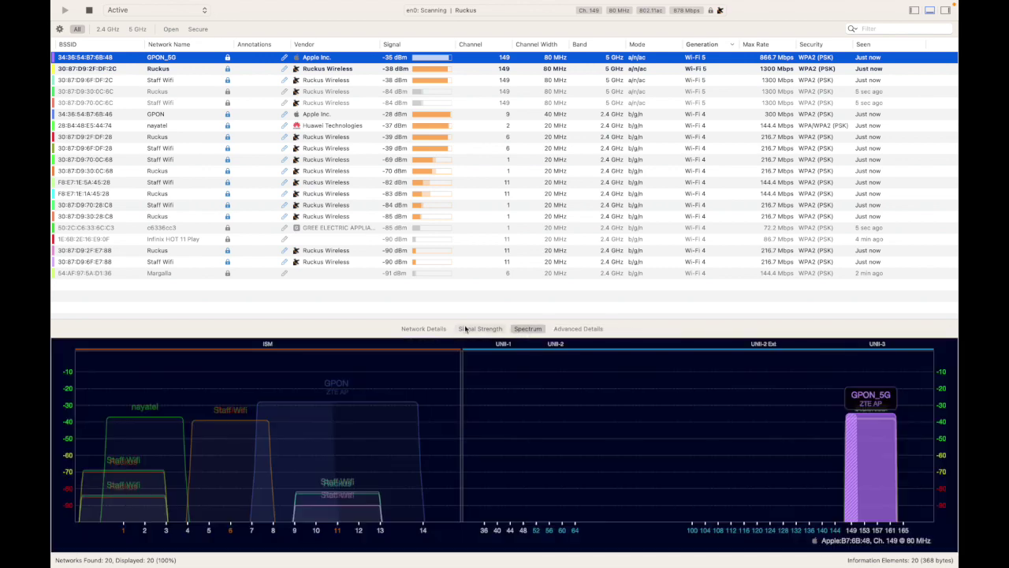
Filter the network list to secure networks on the 2.4 GHz band.
click(108, 29)
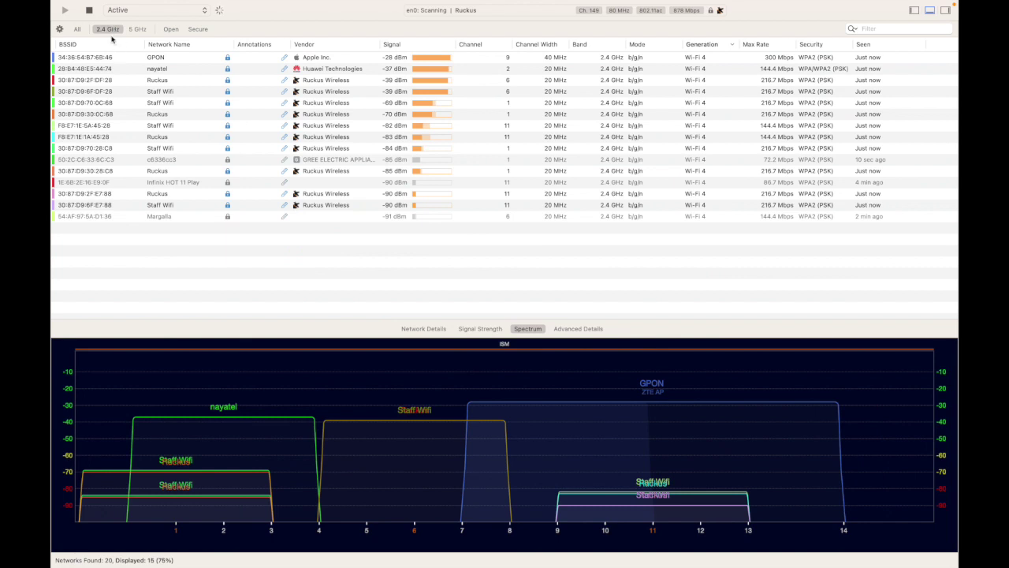
click(134, 30)
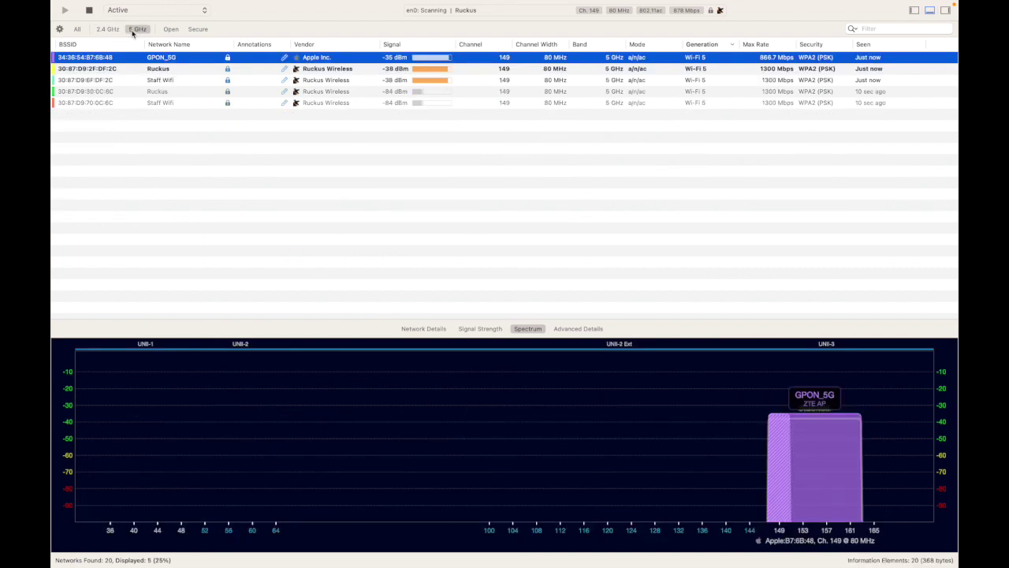
click(171, 30)
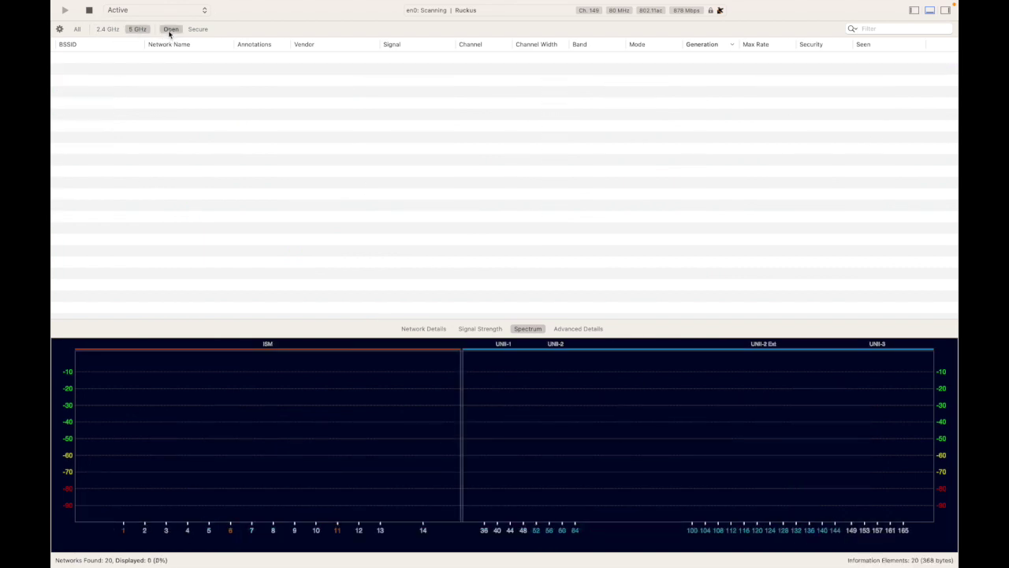
click(195, 32)
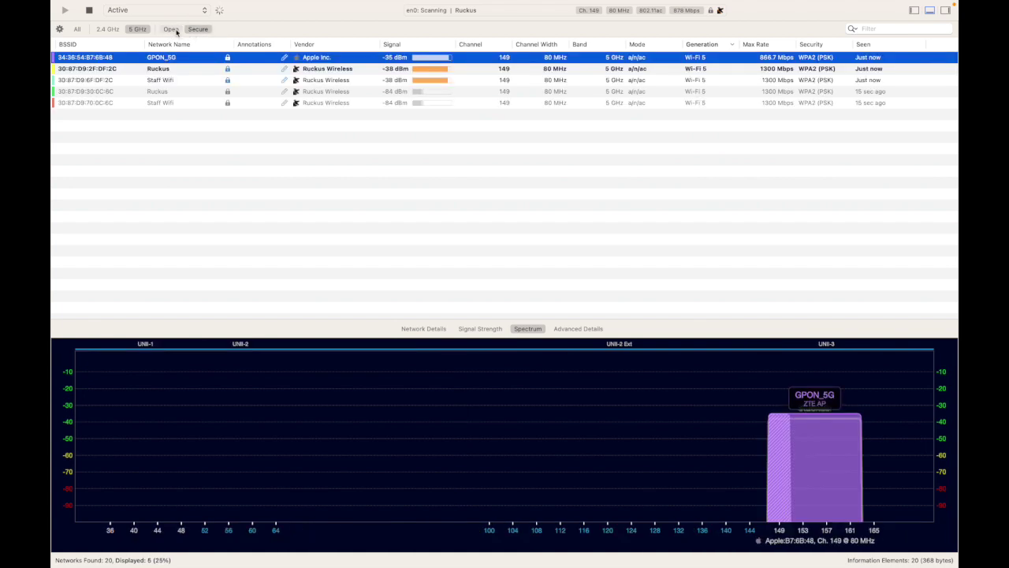
click(173, 31)
click(199, 30)
click(137, 30)
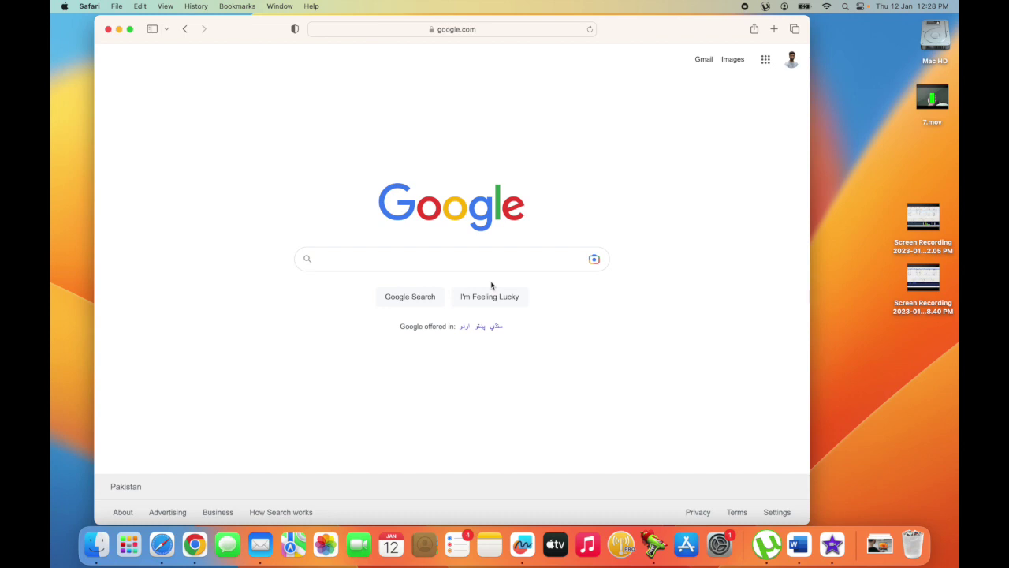
Search Google for 'wifi explorer' and open the intuitibits.com WiFi Explorer result.
click(460, 266)
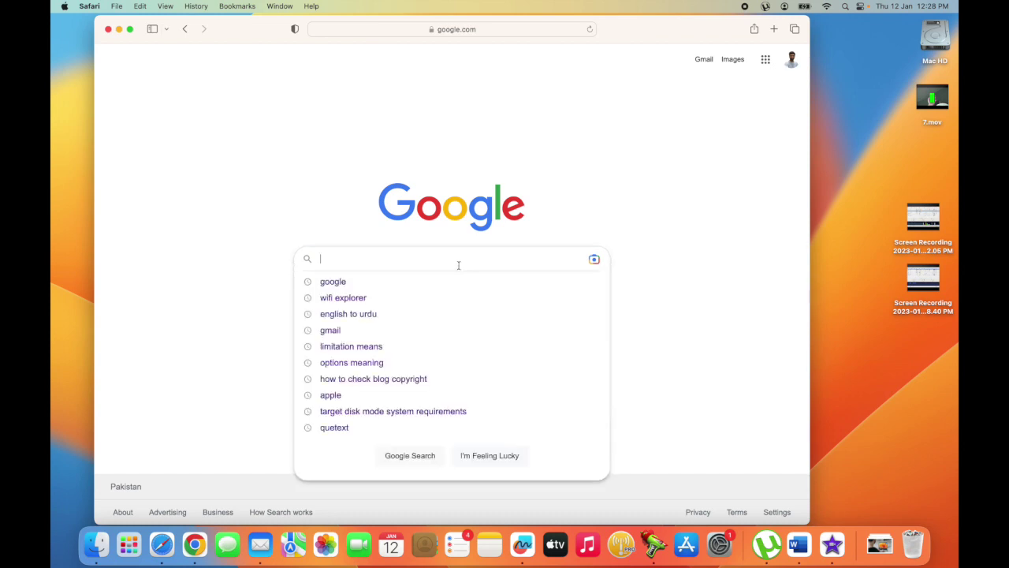
text(wifi ex)
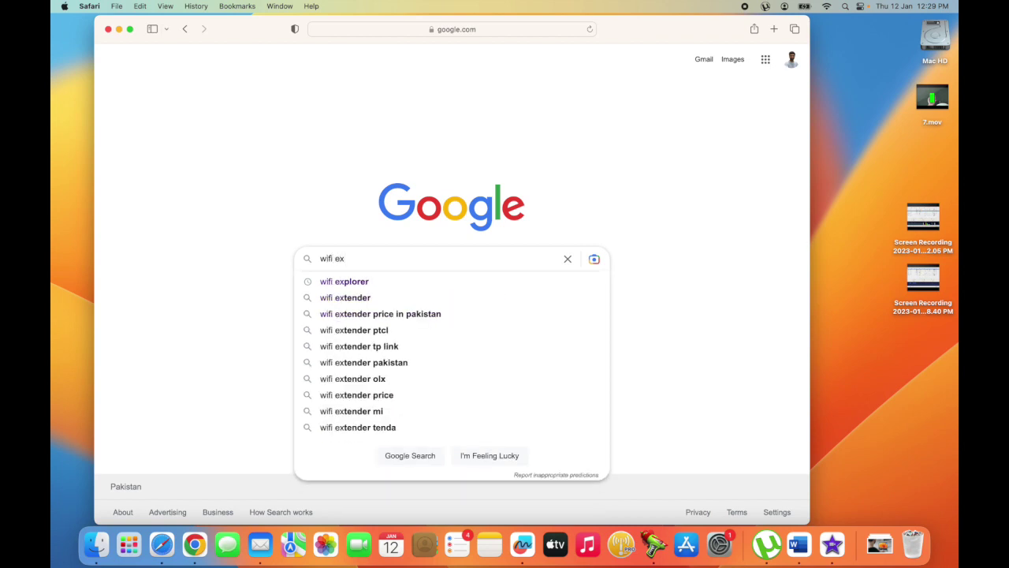
text(plor)
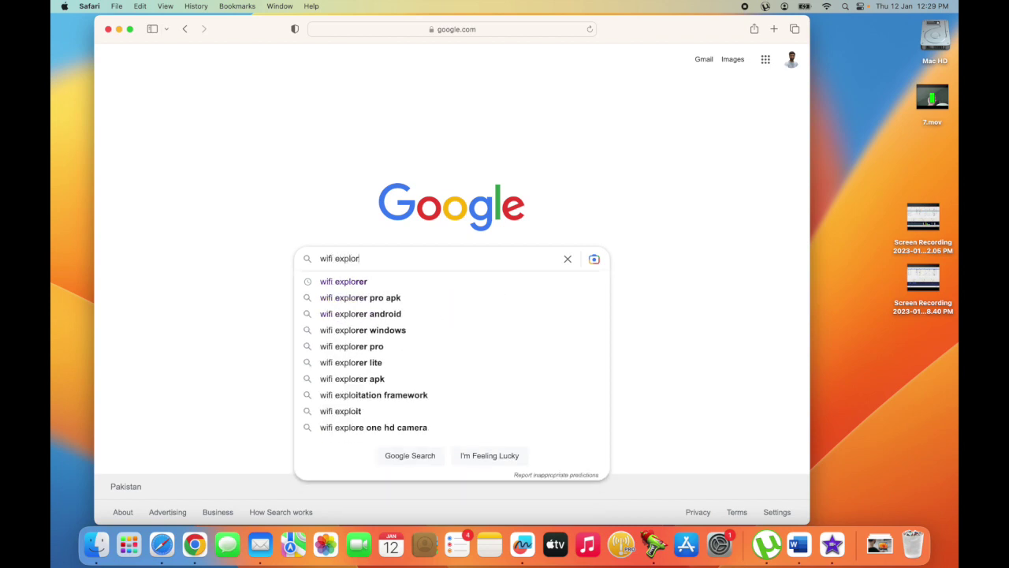
text(er)
key(Return)
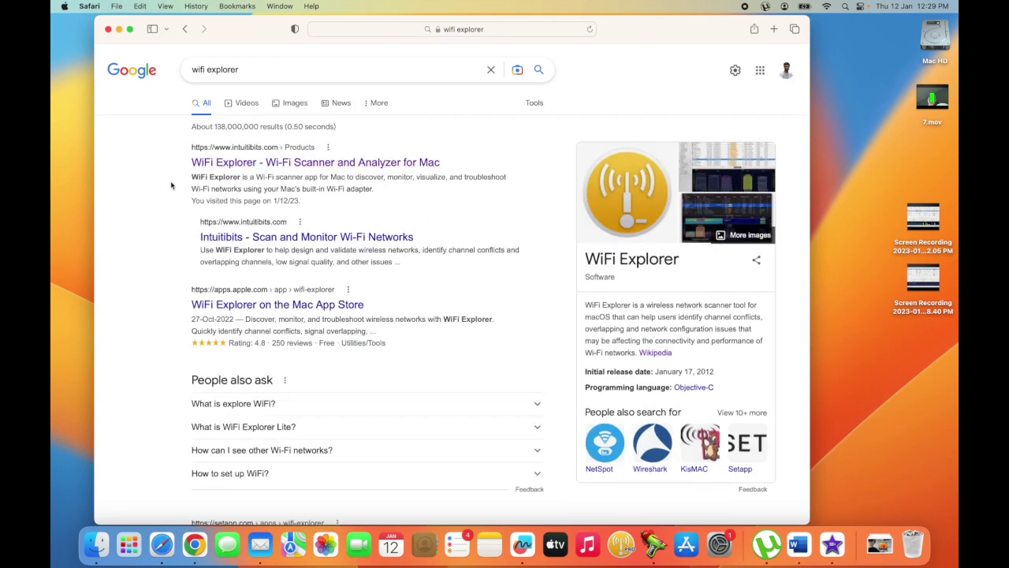
click(208, 163)
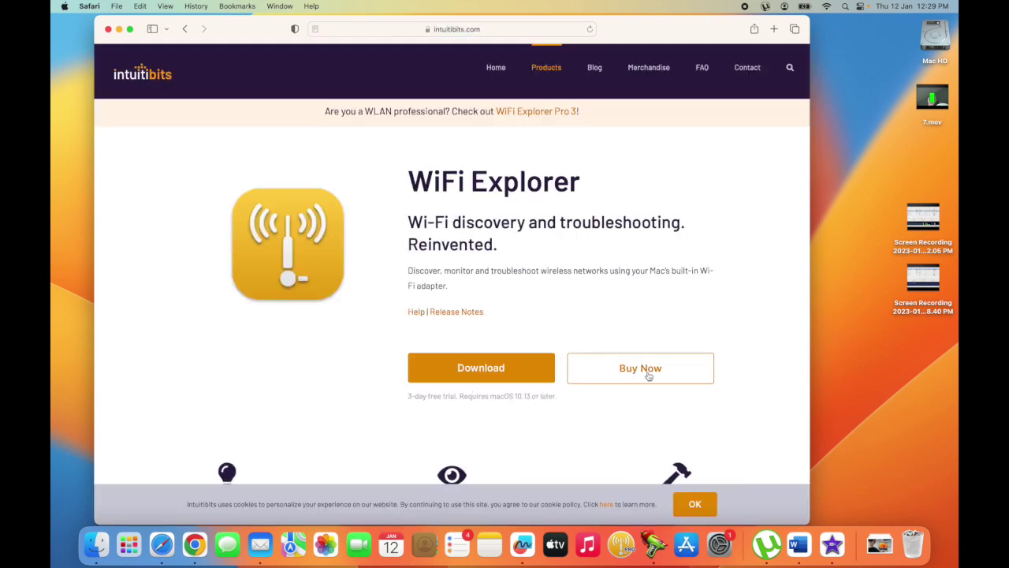
Download WiFiExplorer_3.4.dmg from the product page and close the Downloads popover.
scroll(330, 400, down, 2)
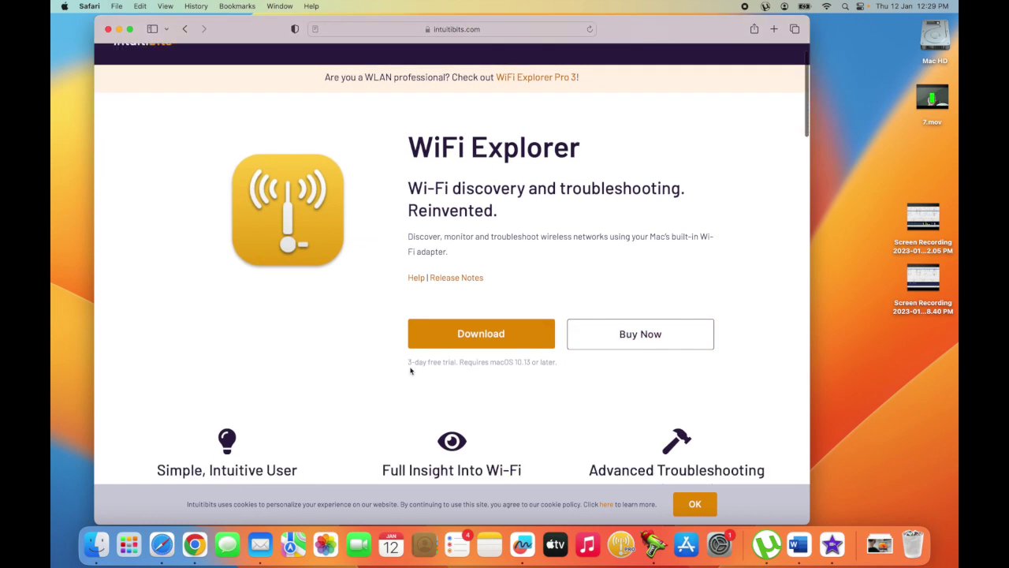
scroll(430, 377, down, 1)
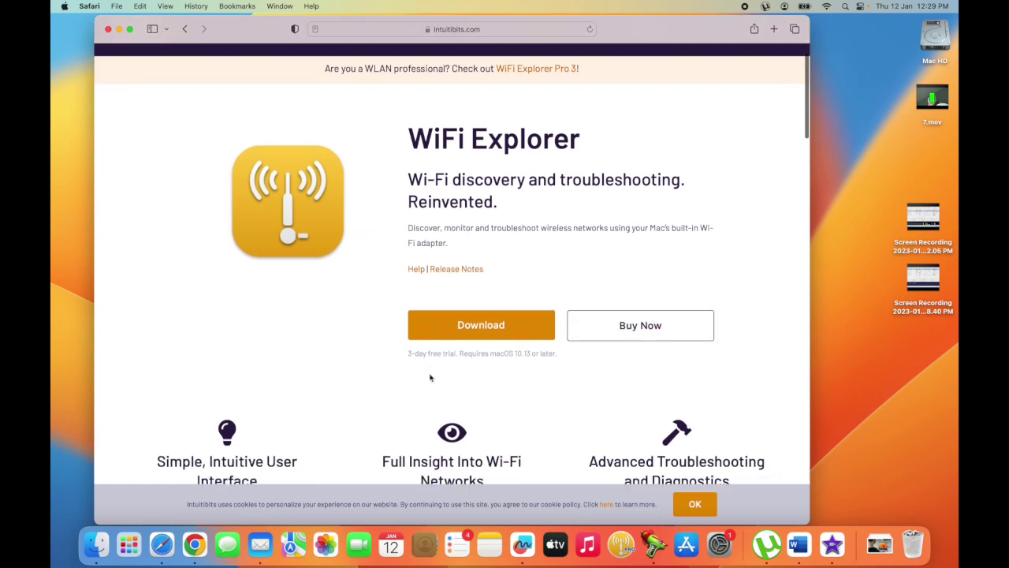
scroll(429, 378, down, 2)
scroll(410, 382, down, 2)
scroll(388, 391, down, 4)
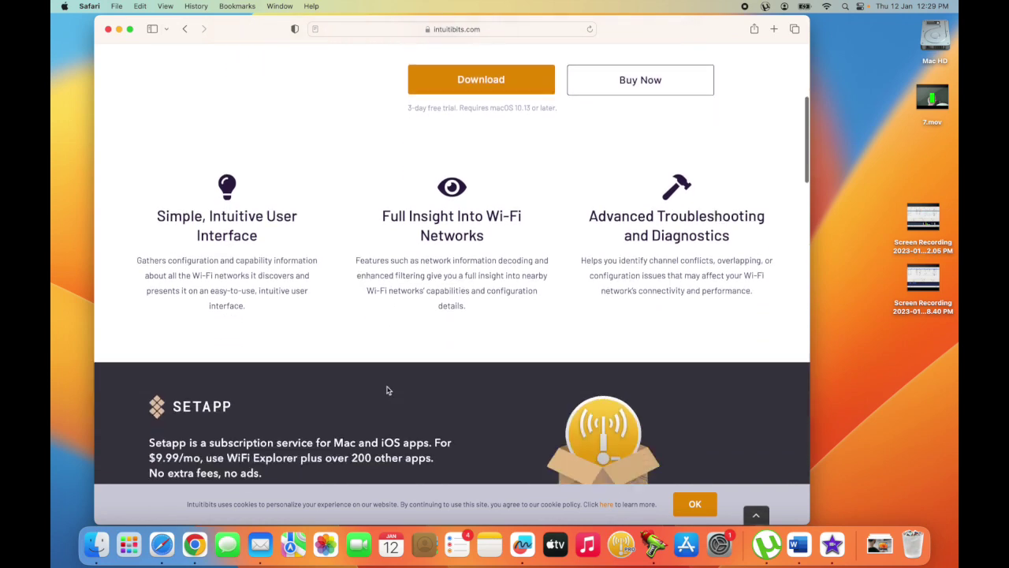
scroll(387, 390, down, 1)
scroll(387, 390, up, 5)
scroll(387, 391, down, 3)
scroll(387, 391, down, 5)
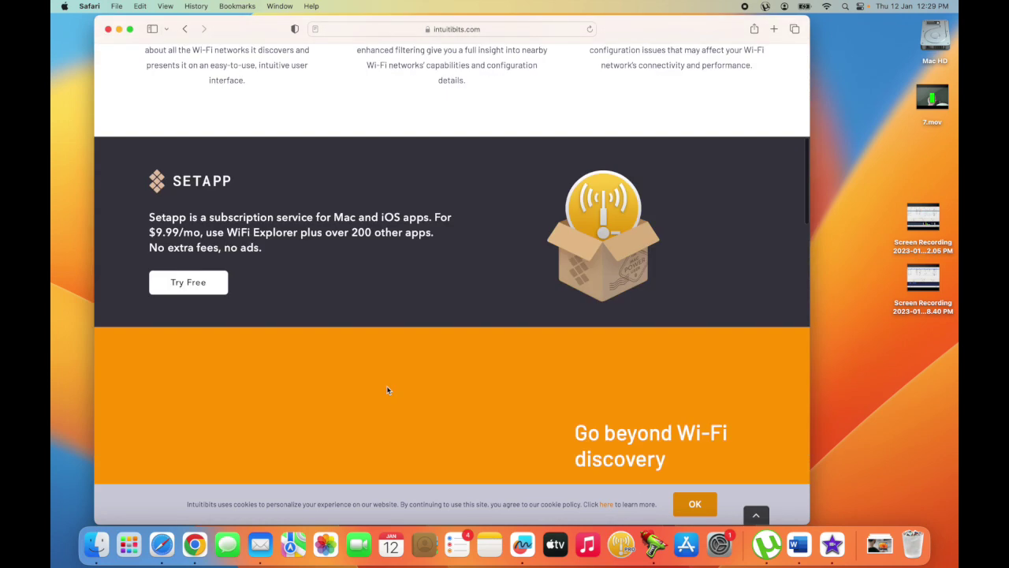
scroll(386, 391, up, 5)
scroll(386, 390, up, 5)
click(478, 370)
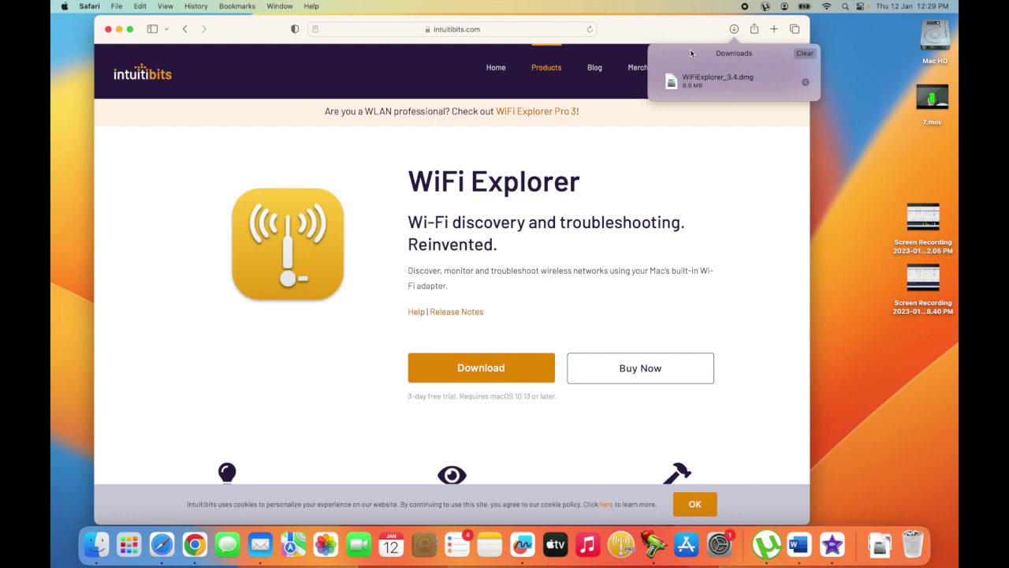
click(732, 186)
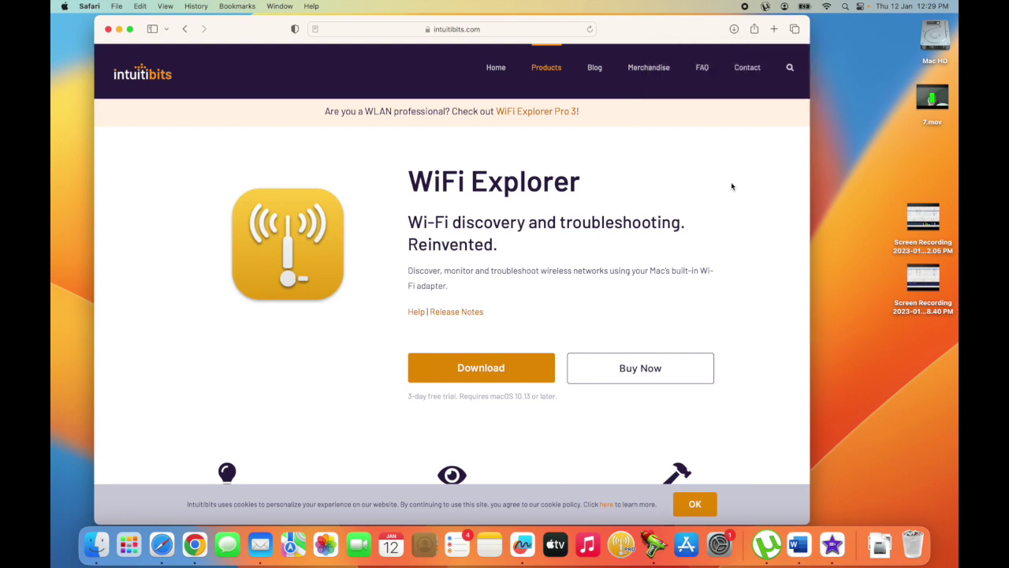